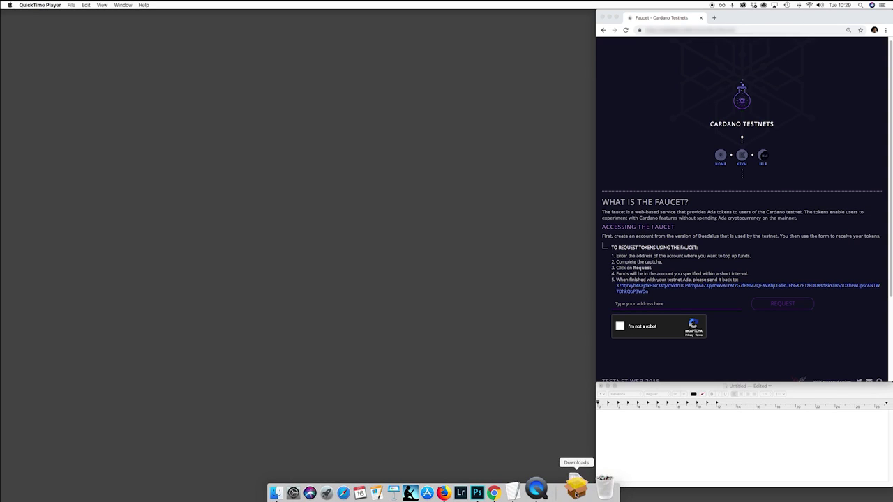
# Launch the Daedalus testnet installer package from Downloads and start installing it on Macintosh HD.
pyautogui.click(576, 489)
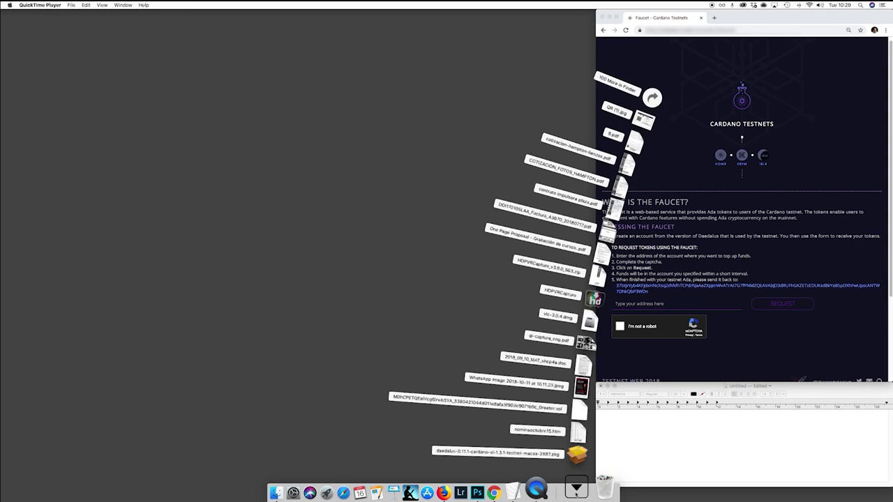
pyautogui.click(579, 455)
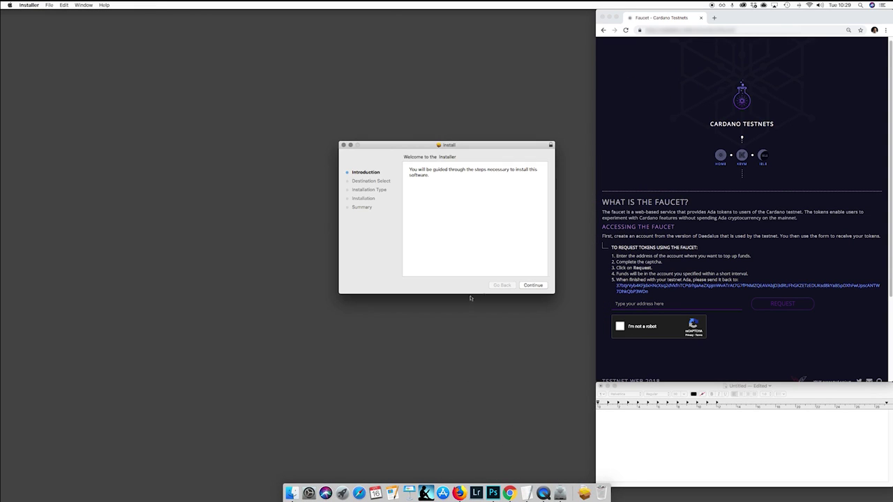
pyautogui.click(534, 286)
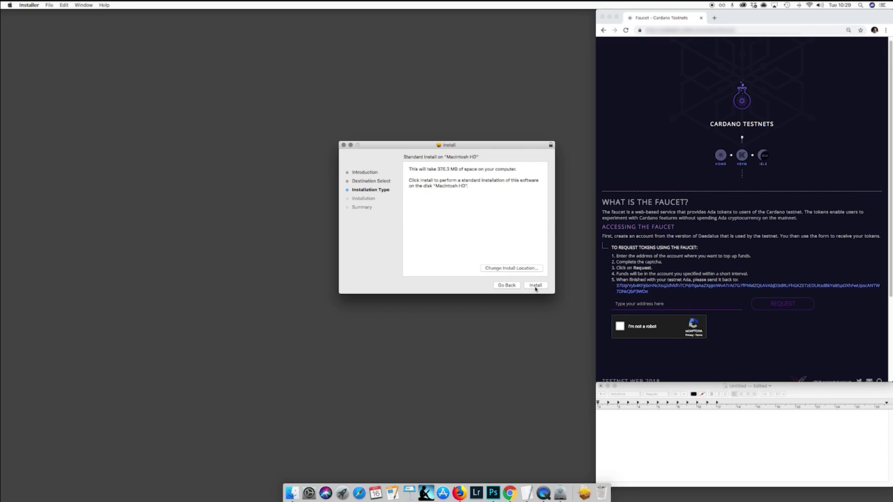
pyautogui.click(536, 286)
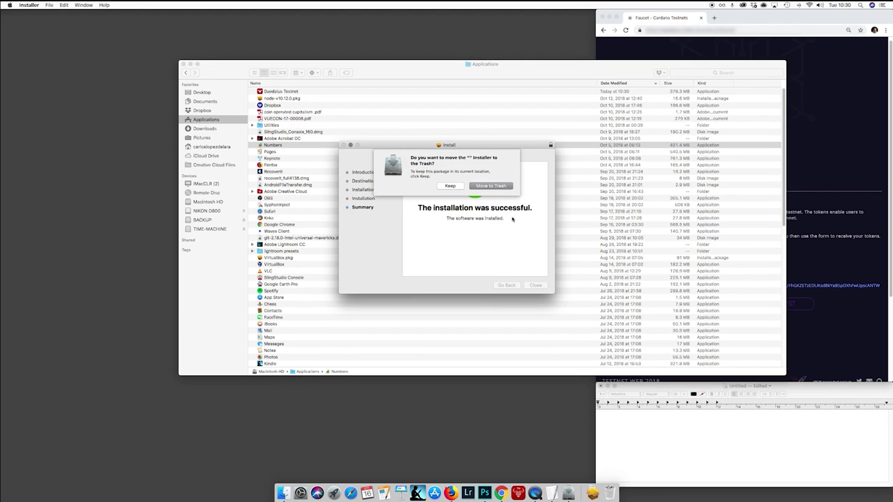
# Trash the installer, close Finder, then launch Daedalus Testnet and enlarge its window for syncing.
pyautogui.click(488, 185)
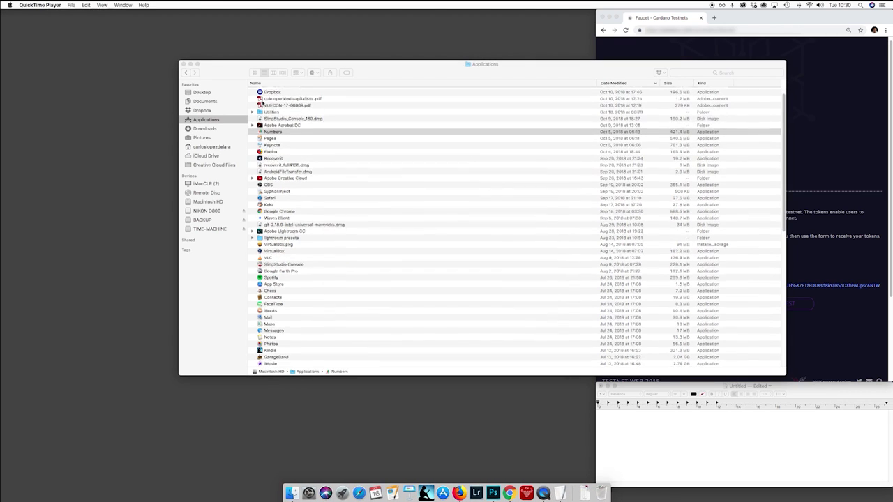
pyautogui.click(183, 63)
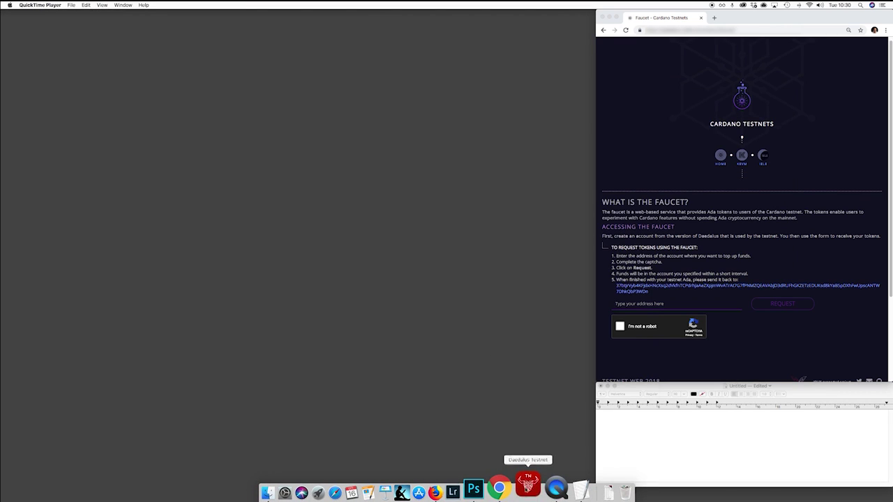
pyautogui.click(527, 492)
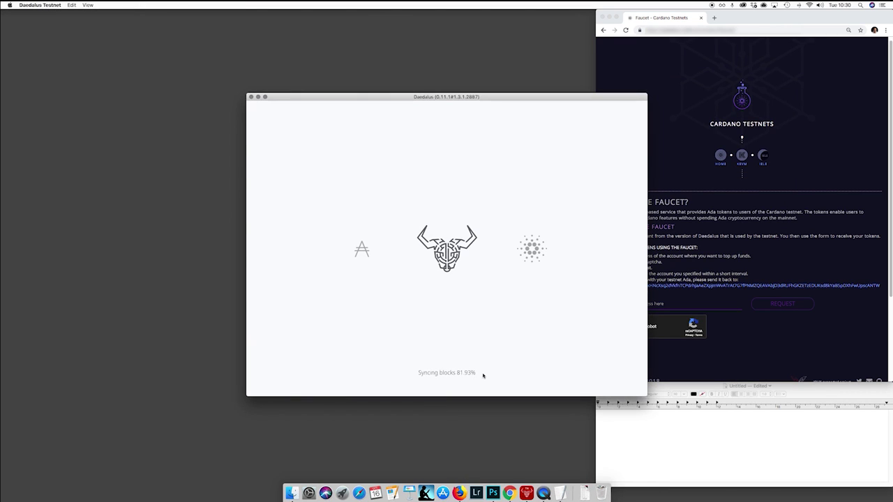
pyautogui.moveTo(505, 97); pyautogui.dragTo(455, 14)
pyautogui.moveTo(456, 313); pyautogui.dragTo(461, 459)
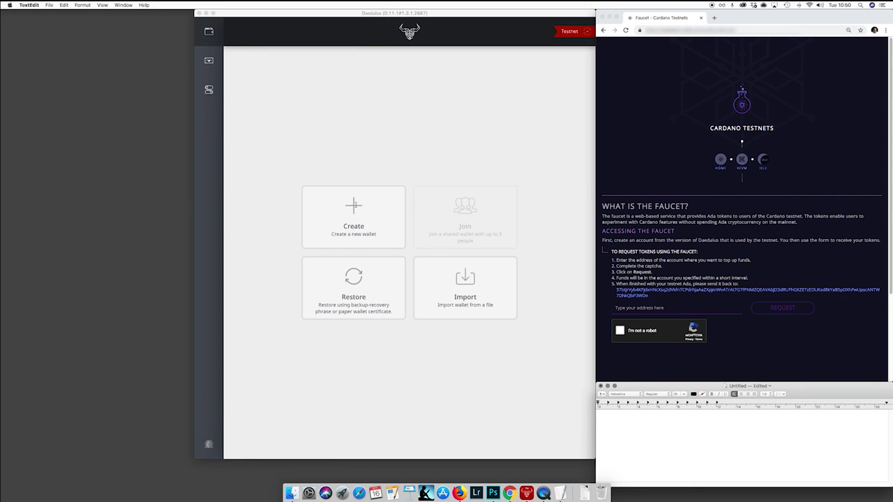
# Create personal wallet 'wallet01' with a repeated spending password and acknowledge the privacy notice.
pyautogui.click(354, 206)
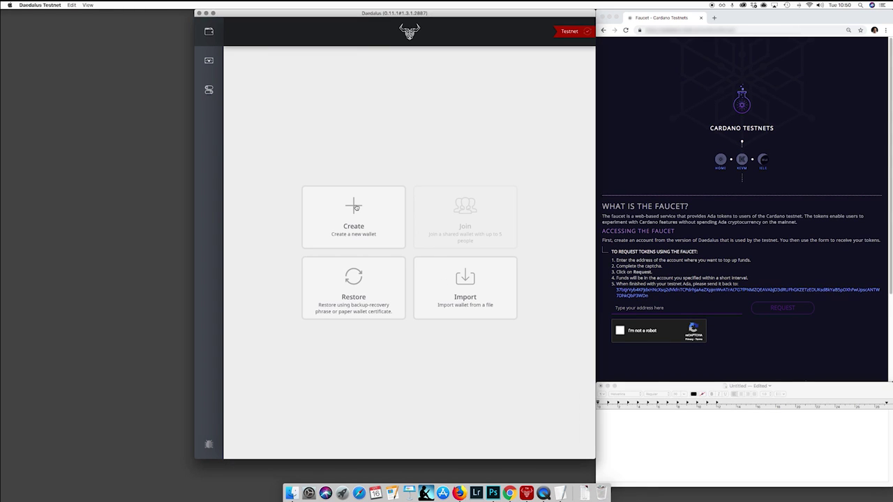
pyautogui.click(355, 206)
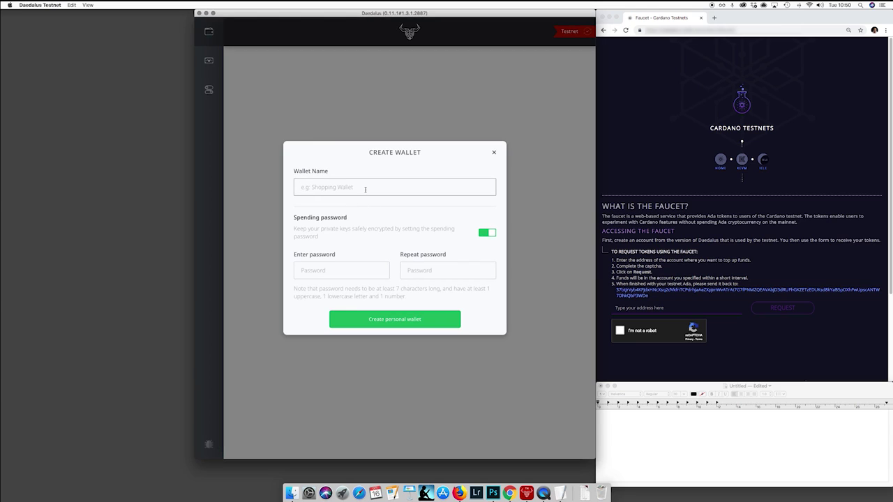
pyautogui.write('wallet01')
pyautogui.click(345, 270)
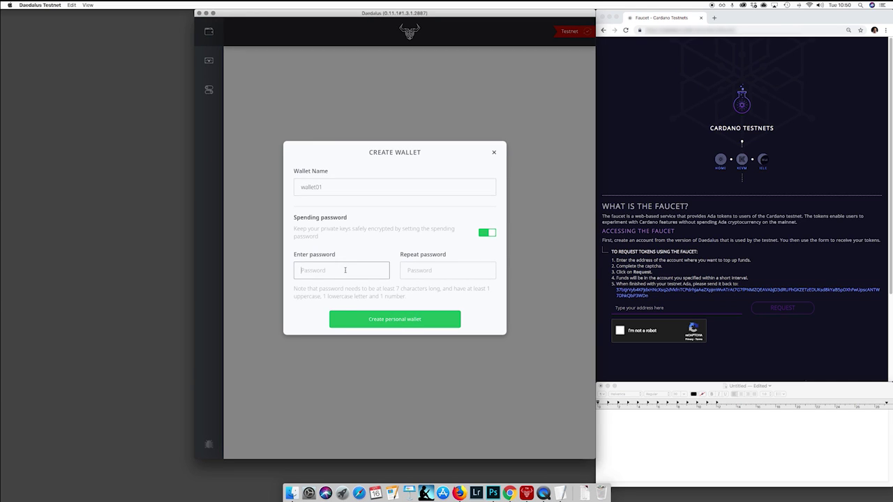
pyautogui.write('•••••••')
pyautogui.press('Tab')
pyautogui.write('•••••')
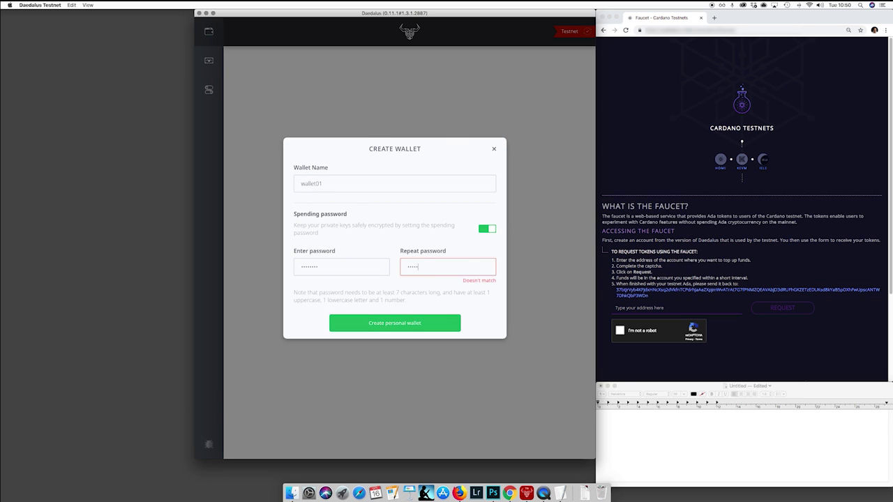
pyautogui.write('•')
pyautogui.click(408, 323)
pyautogui.click(302, 252)
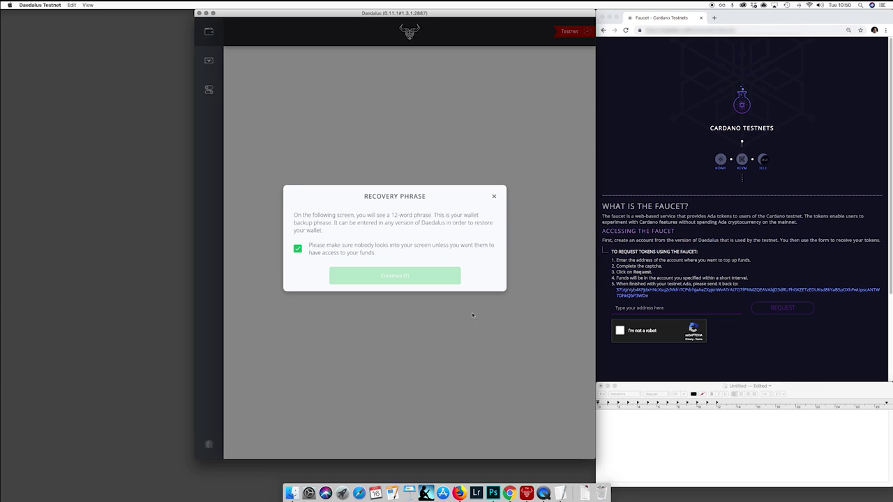
# Reveal the 12-word recovery phrase and type all twelve words into the blank TextEdit note.
pyautogui.click(423, 277)
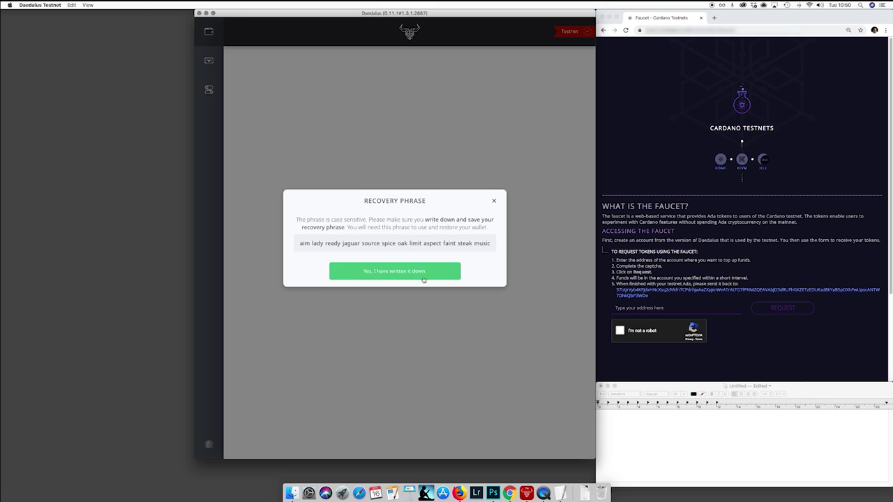
pyautogui.click(626, 420)
pyautogui.write('aim lady ')
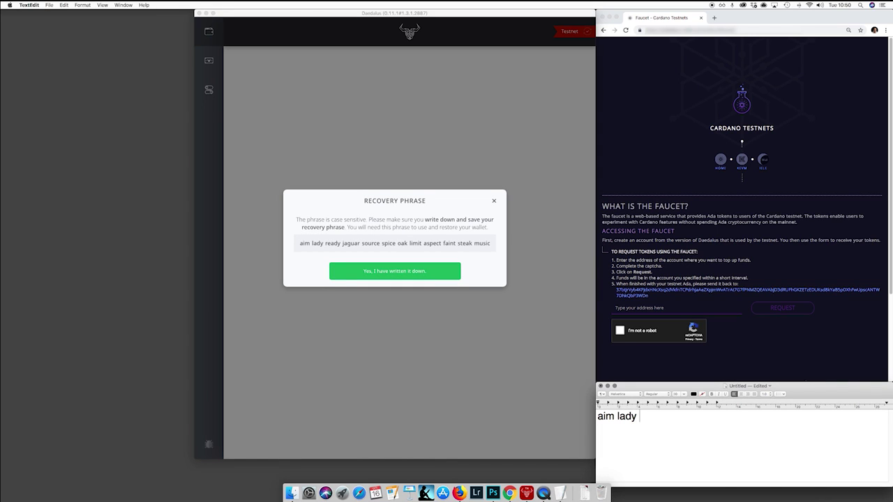
pyautogui.write('ready jaguar source spice o')
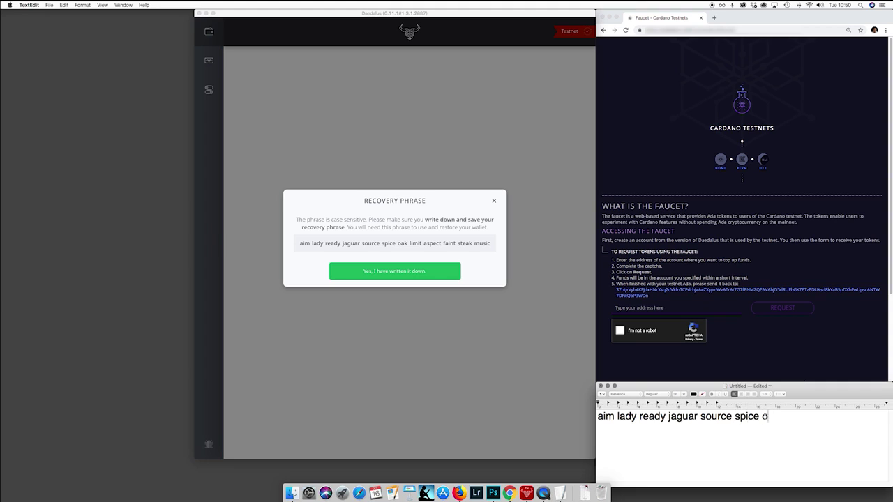
pyautogui.write('ak limit aspect')
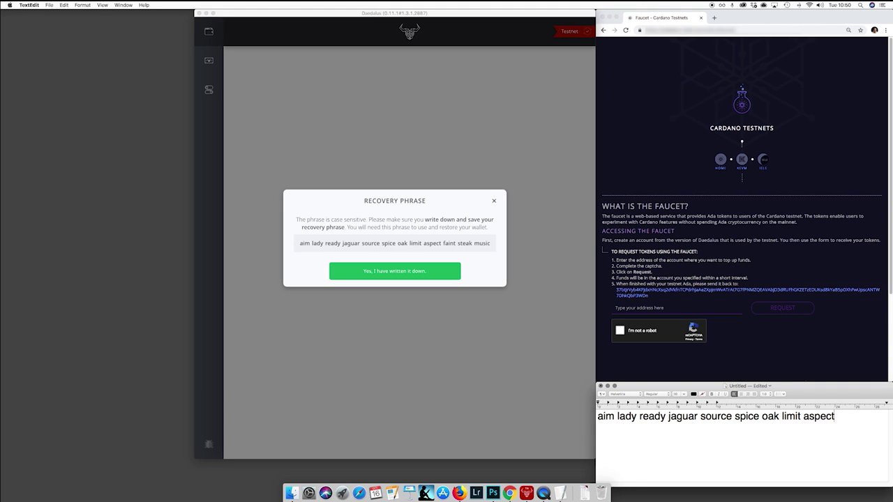
pyautogui.write(' faint steak music')
# Confirm the phrase is written down and re-enter all 12 recovery words in order.
pyautogui.click(414, 271)
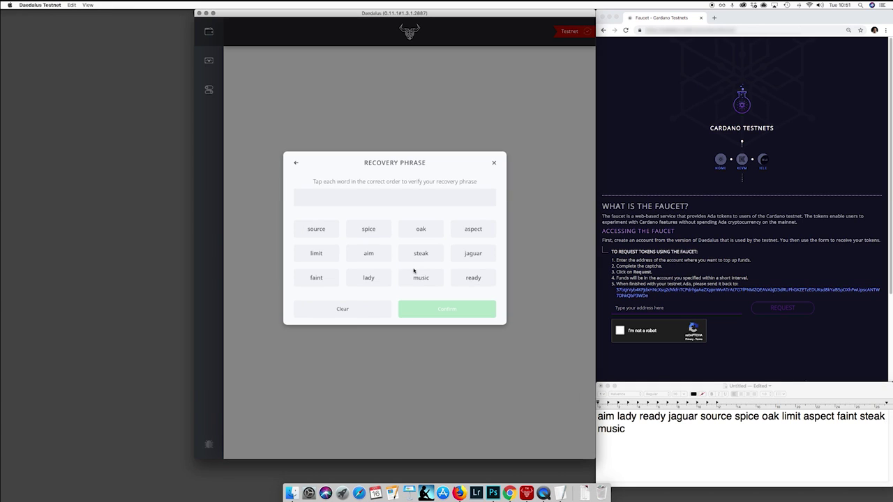
pyautogui.click(366, 253)
pyautogui.click(364, 279)
pyautogui.click(464, 279)
pyautogui.click(473, 257)
pyautogui.click(322, 236)
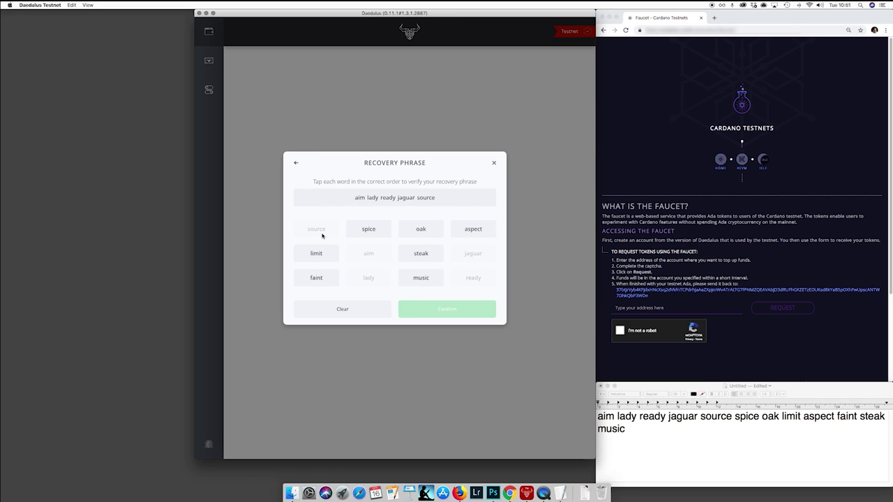
pyautogui.click(378, 233)
pyautogui.click(422, 234)
pyautogui.click(324, 257)
pyautogui.click(465, 232)
pyautogui.click(321, 278)
pyautogui.click(420, 254)
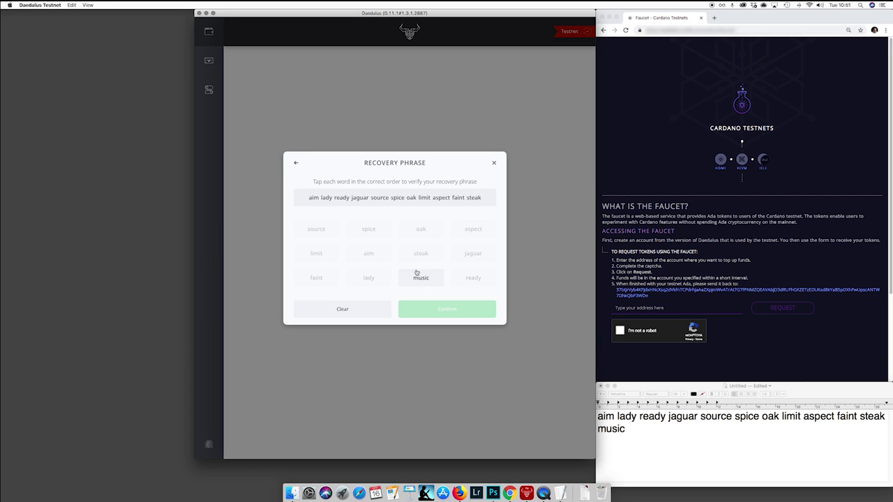
pyautogui.click(421, 278)
# Tick both acknowledgement checkboxes and confirm to finish creating wallet01.
pyautogui.click(298, 232)
pyautogui.click(300, 259)
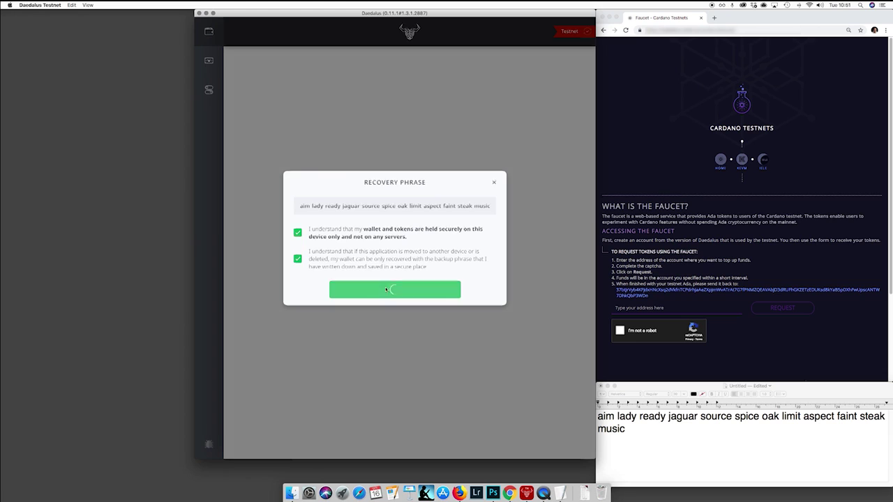
pyautogui.click(387, 289)
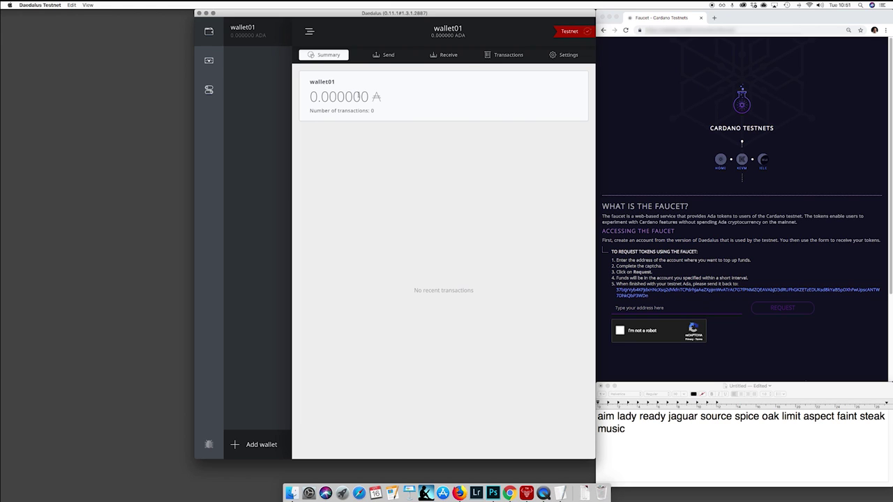
# Generate a new wallet01 receiving address using the spending password and copy it for the faucet.
pyautogui.click(456, 56)
pyautogui.click(525, 153)
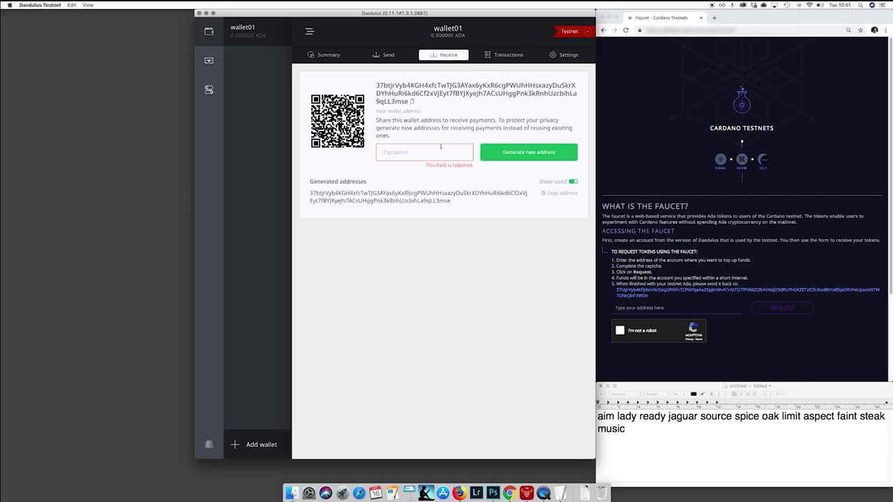
pyautogui.write('********')
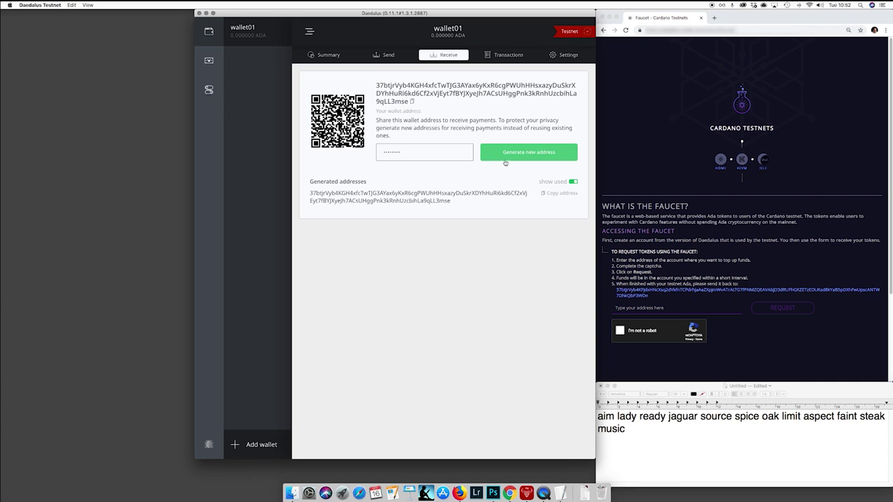
pyautogui.click(515, 155)
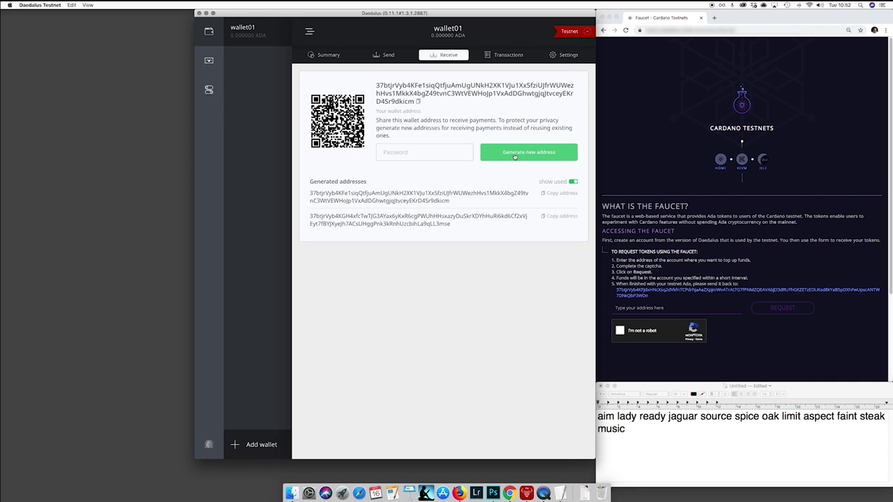
pyautogui.click(564, 217)
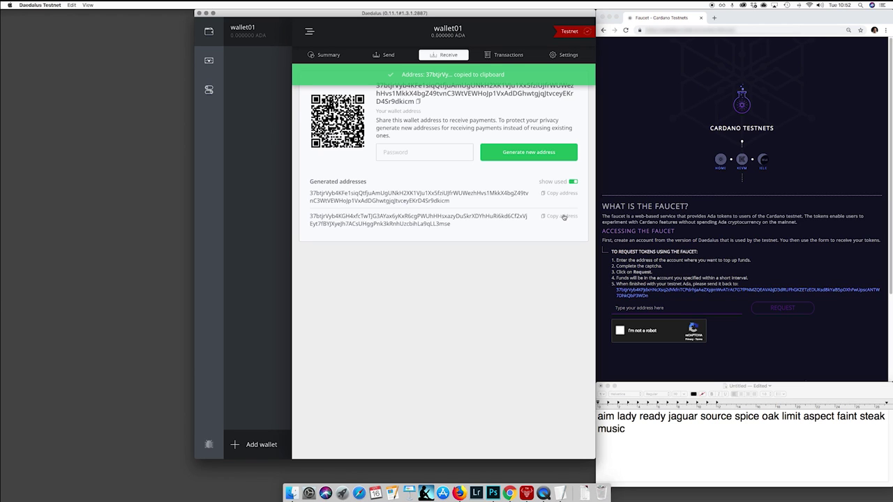
pyautogui.click(655, 309)
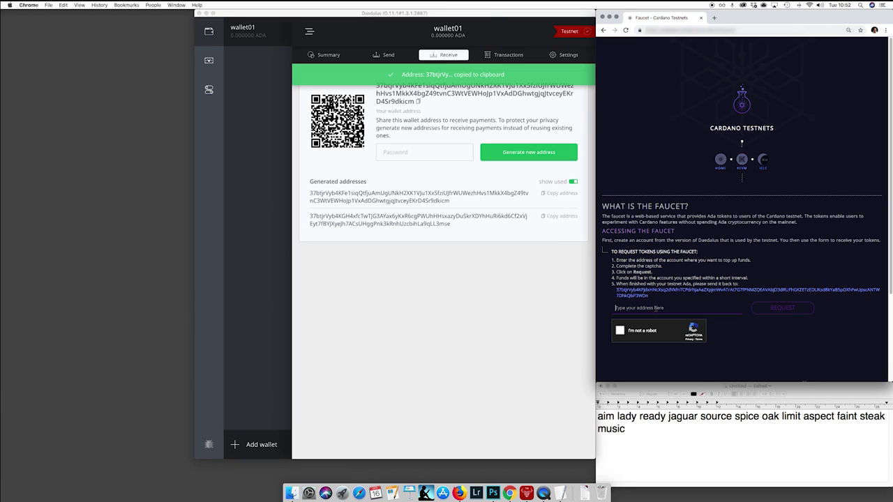
# Paste wallet01's address into the faucet, pass the robot check, request test ADA, then view wallet01's summary.
pyautogui.rightClick(655, 309)
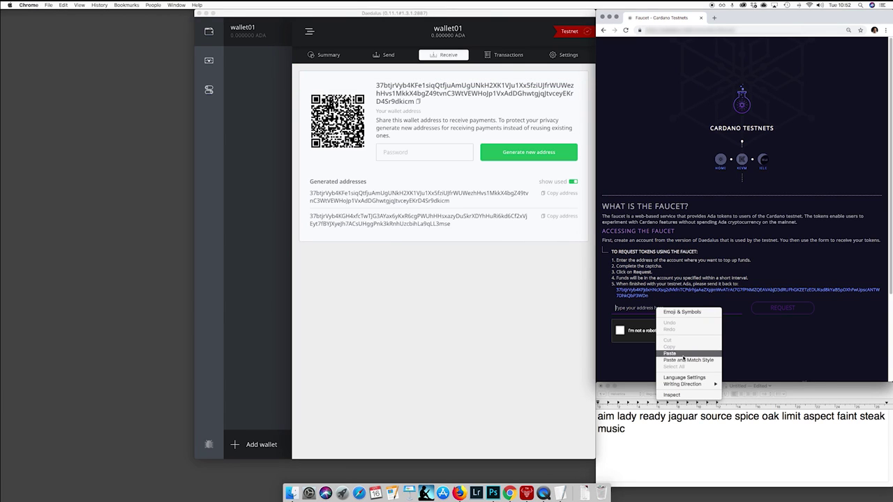
pyautogui.click(683, 354)
pyautogui.click(619, 331)
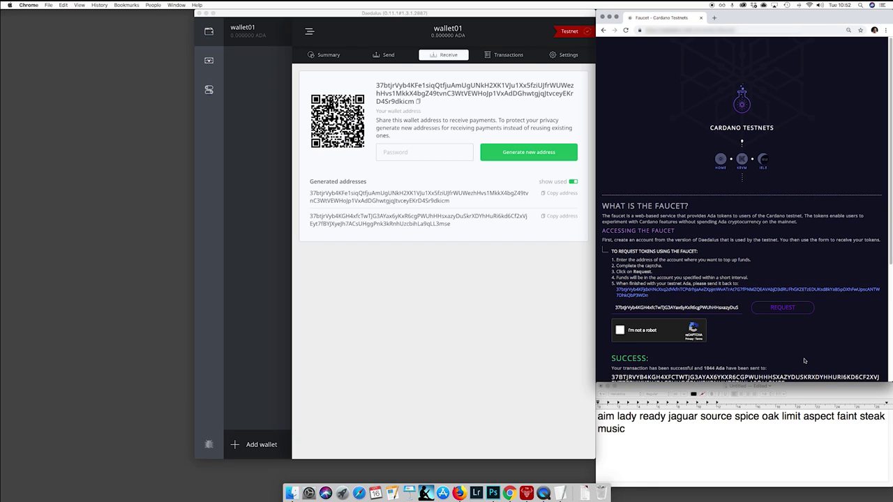
pyautogui.scroll(-5, 805, 360)
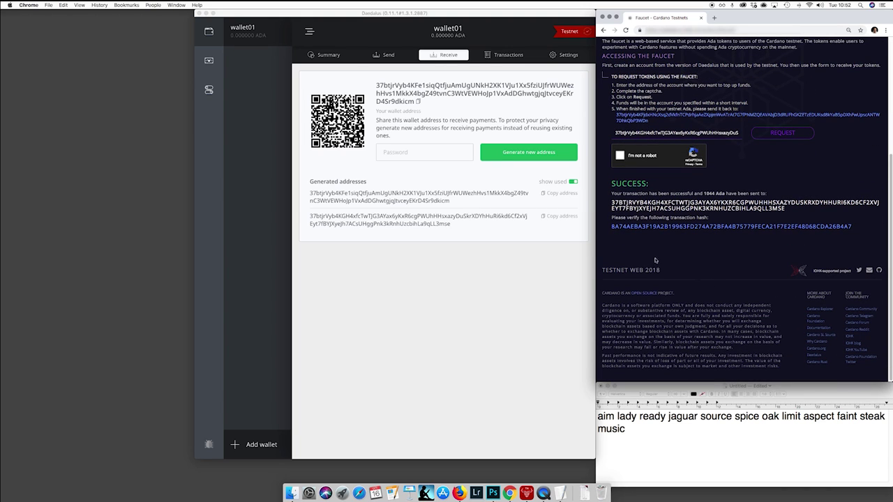
pyautogui.click(333, 55)
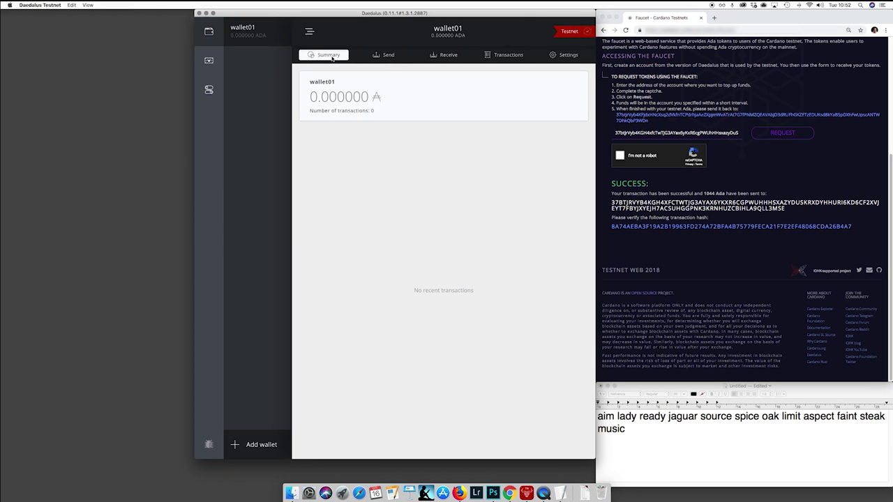
# Browse wallet01's Send, Receive and Summary tabs and expand the 1,043.986304 ADA received transaction.
pyautogui.click(384, 55)
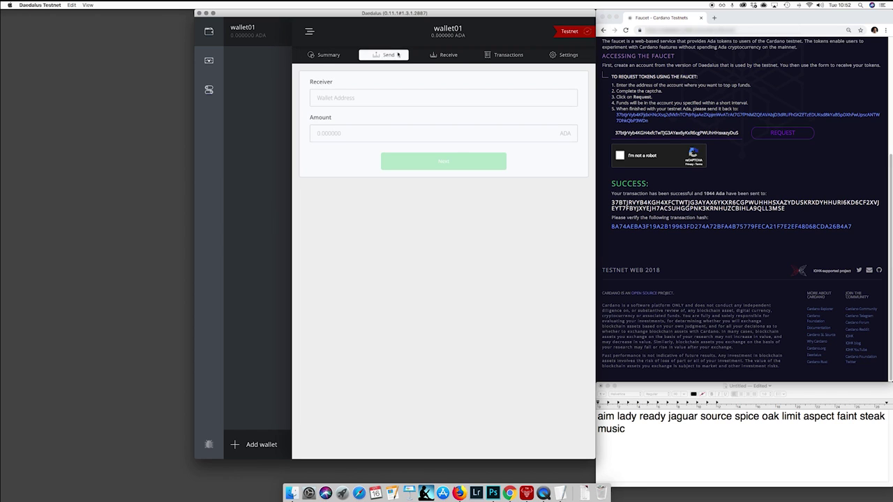
pyautogui.click(446, 56)
pyautogui.click(384, 56)
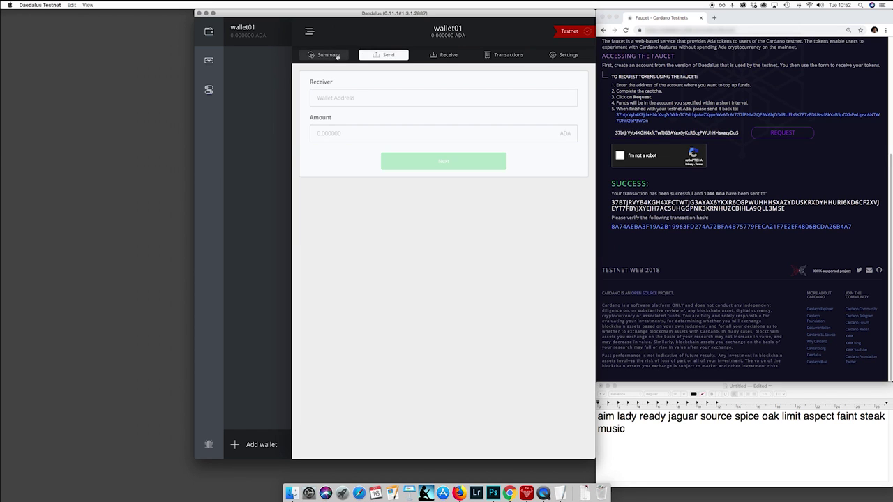
pyautogui.click(325, 56)
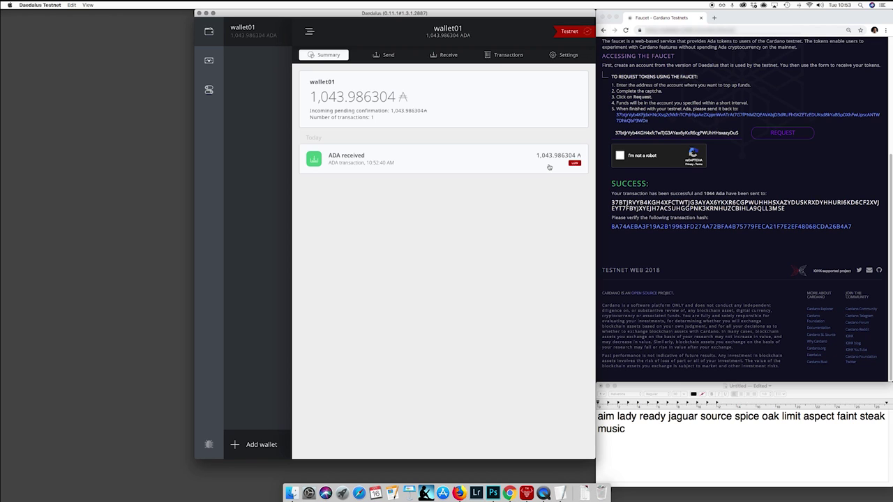
pyautogui.click(549, 167)
pyautogui.click(549, 166)
pyautogui.click(550, 167)
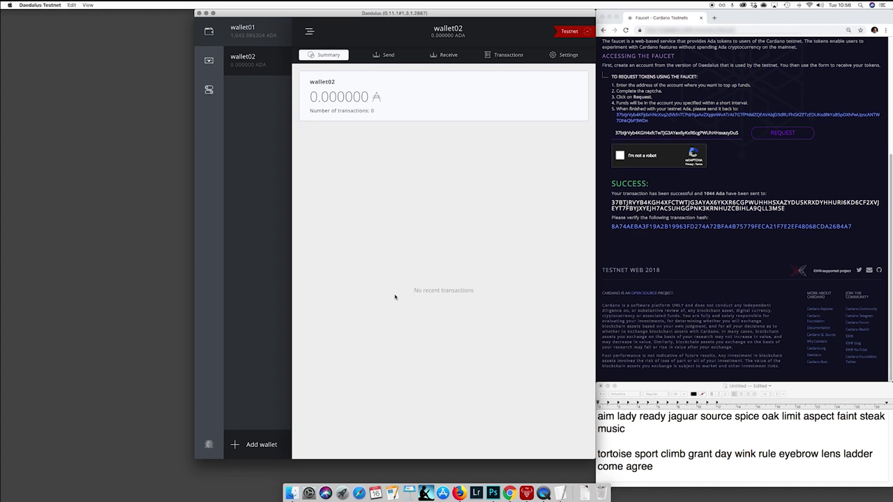
# Copy wallet02's receiving address and switch back to wallet01.
pyautogui.click(443, 57)
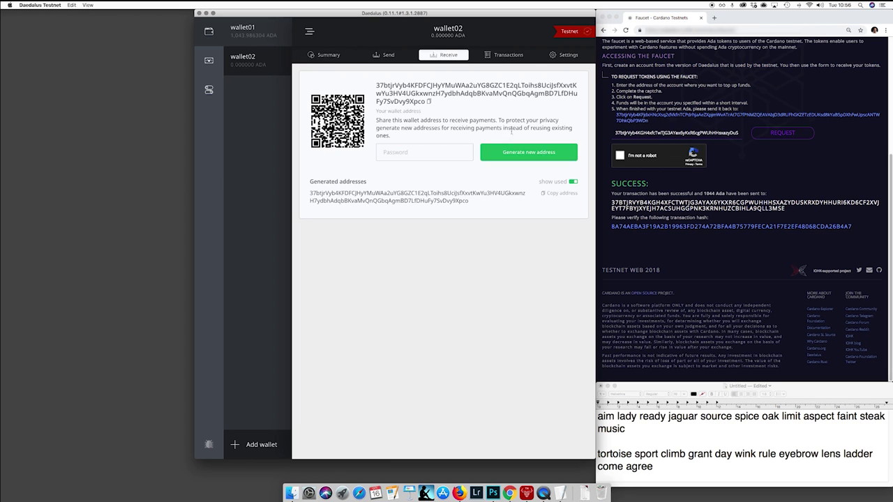
pyautogui.click(560, 194)
pyautogui.click(256, 30)
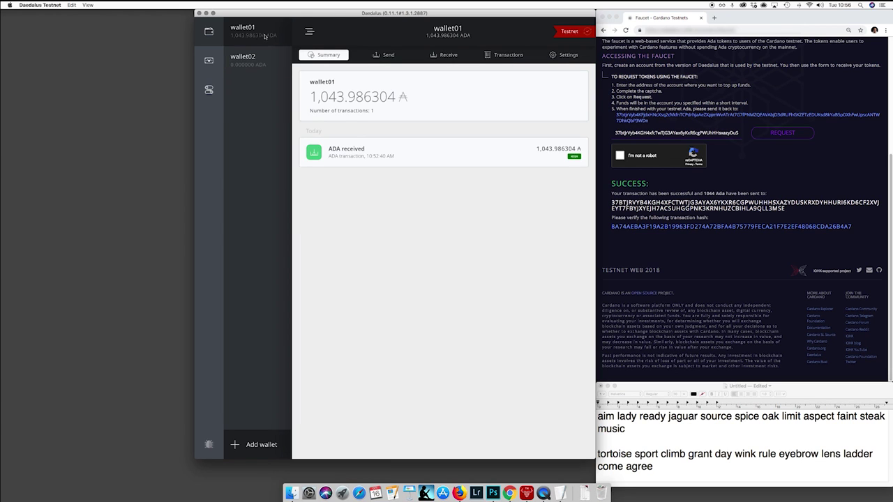
# Send 400 ADA from wallet01 to wallet02's pasted address, confirming with the spending password.
pyautogui.click(376, 55)
pyautogui.click(397, 97)
pyautogui.press('super+v')
pyautogui.click(373, 129)
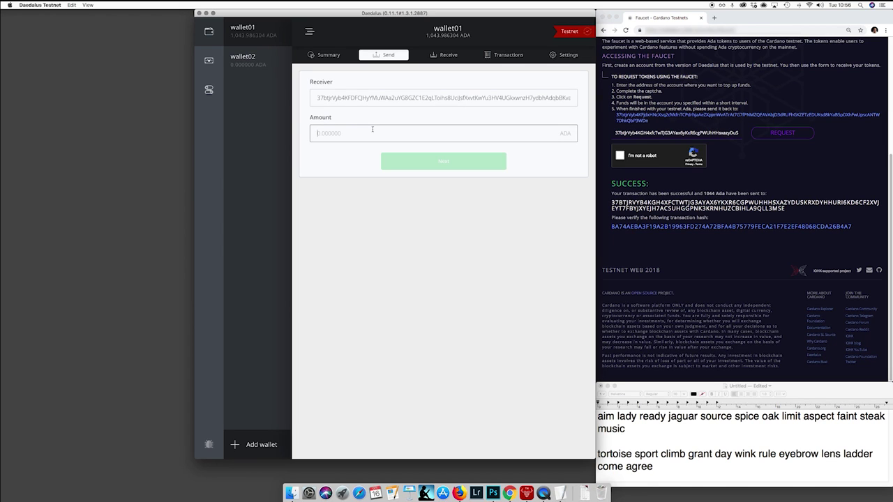
pyautogui.write('400')
pyautogui.click(437, 164)
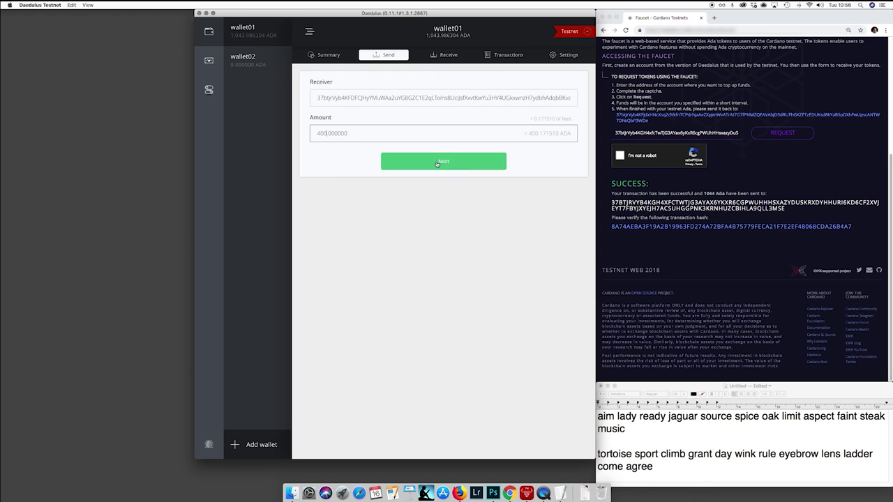
pyautogui.click(437, 164)
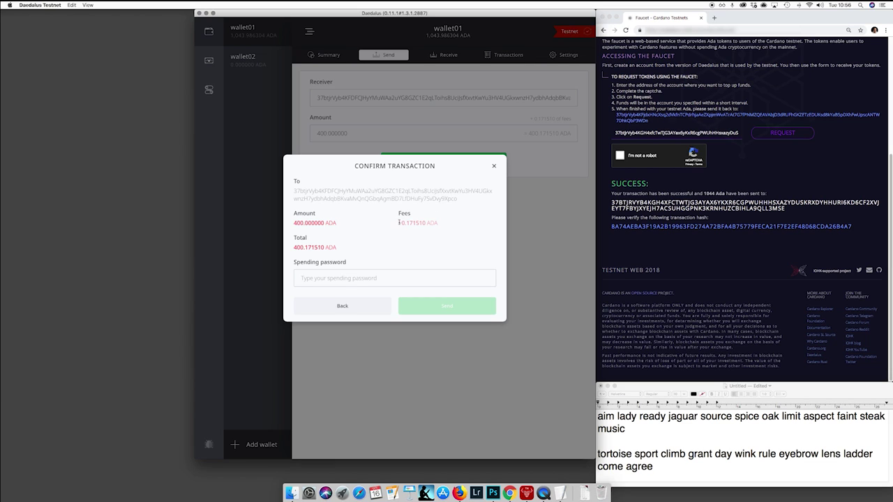
pyautogui.click(328, 278)
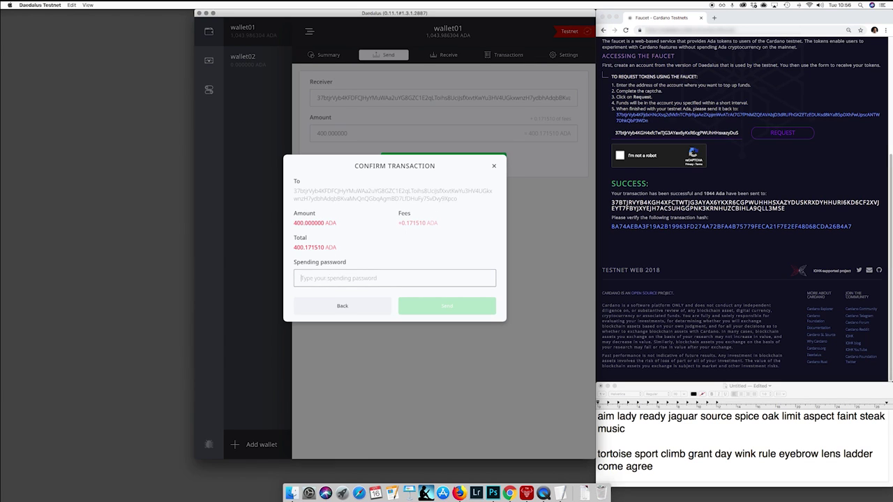
pyautogui.write('********')
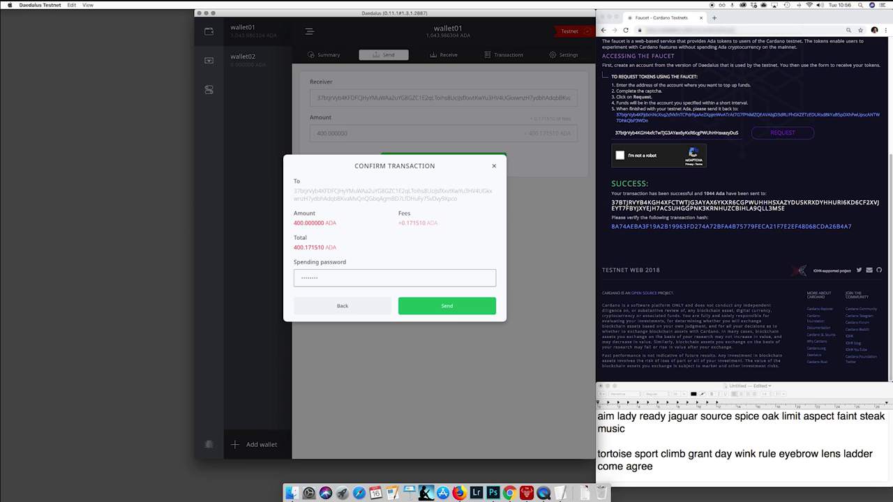
pyautogui.click(433, 310)
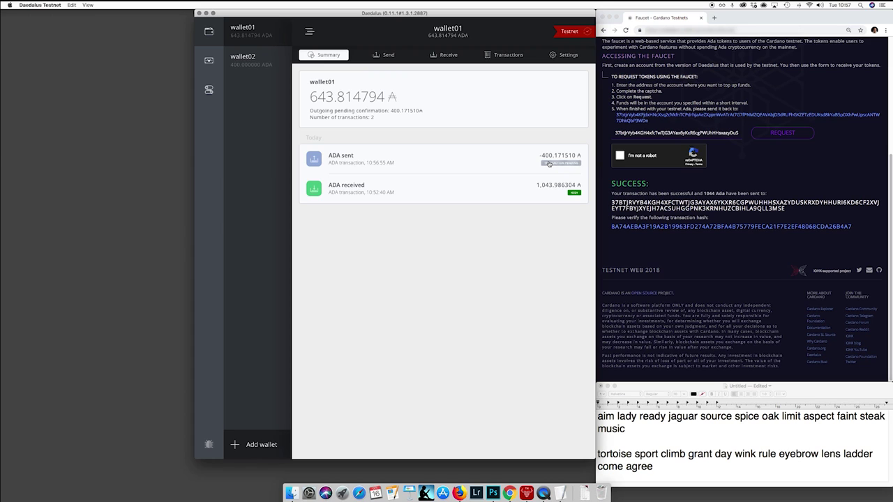
# Expand wallet02's 400 ADA received transaction and open its transaction ID in the blockchain explorer.
pyautogui.click(272, 62)
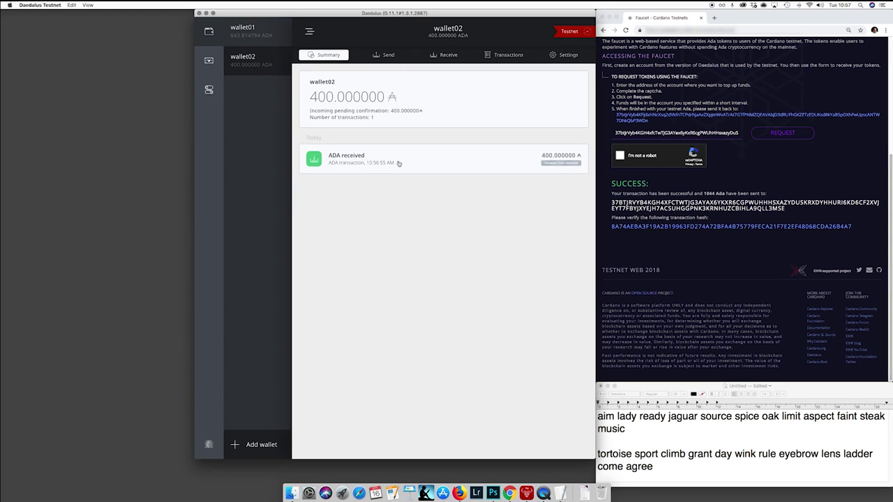
pyautogui.click(557, 168)
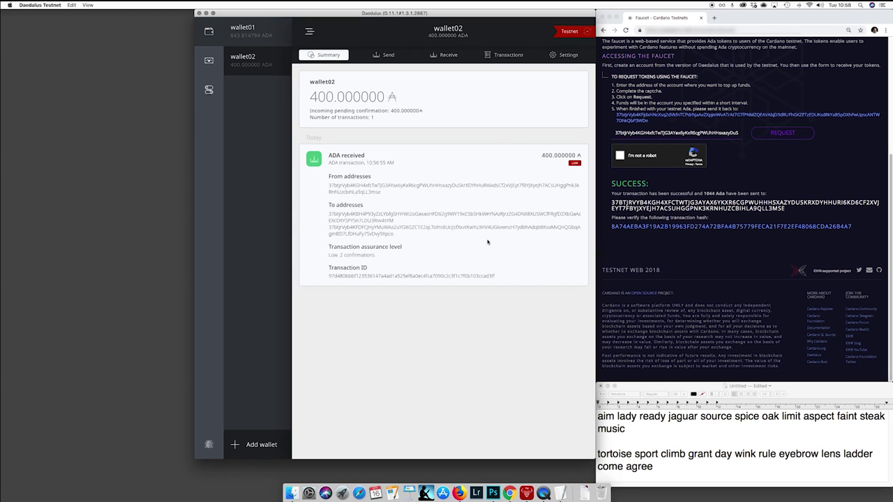
pyautogui.rightClick(369, 277)
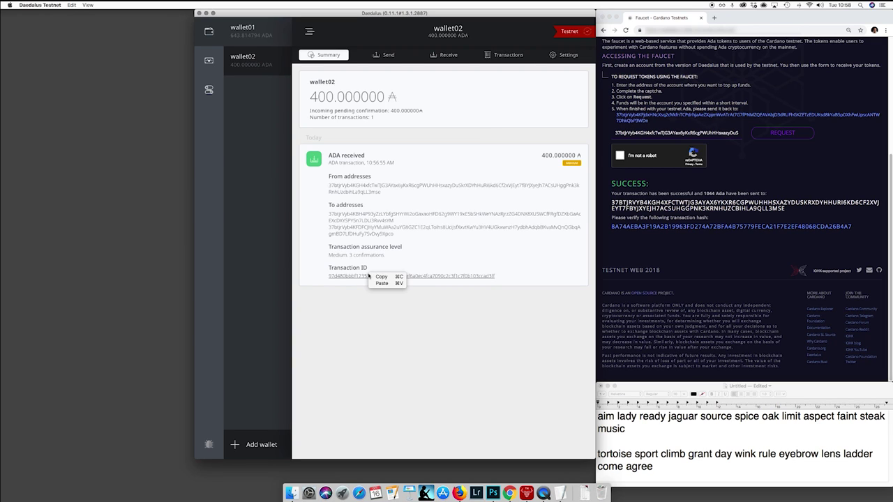
pyautogui.click(415, 256)
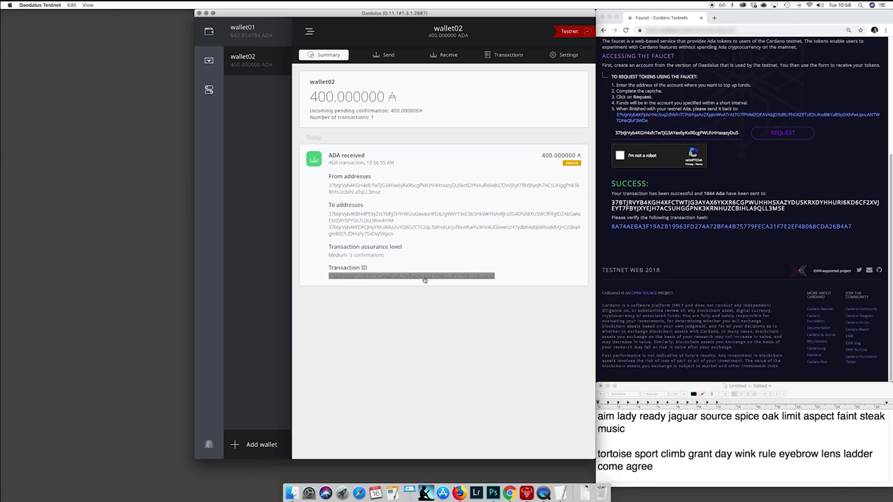
pyautogui.click(423, 277)
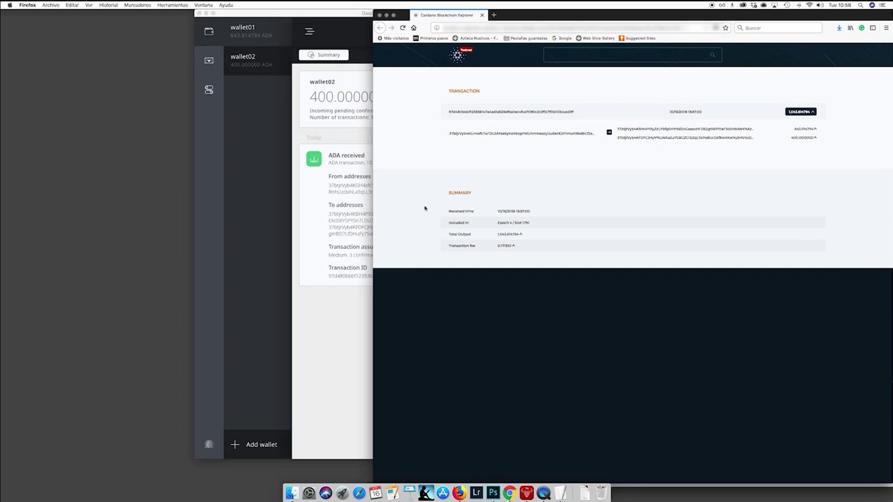
# Inspect both output addresses of the 400 ADA transaction, holding 643.814794 and 400 ADA.
pyautogui.click(685, 133)
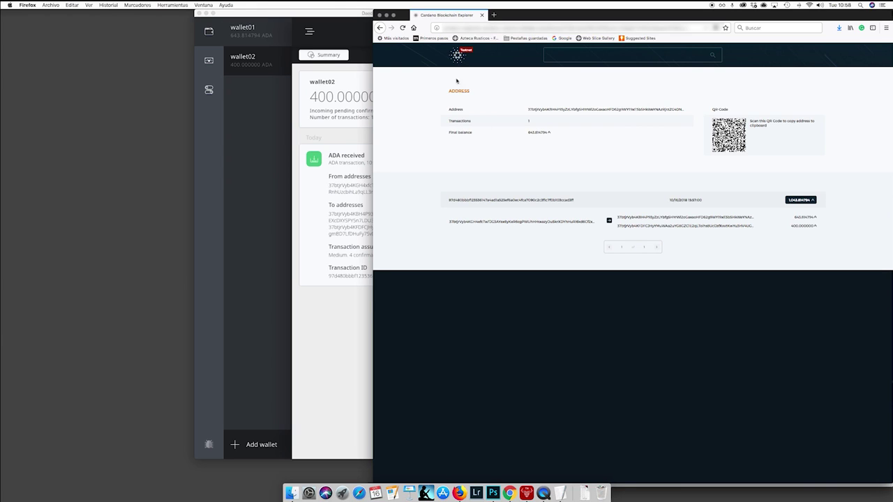
pyautogui.click(381, 28)
pyautogui.click(663, 143)
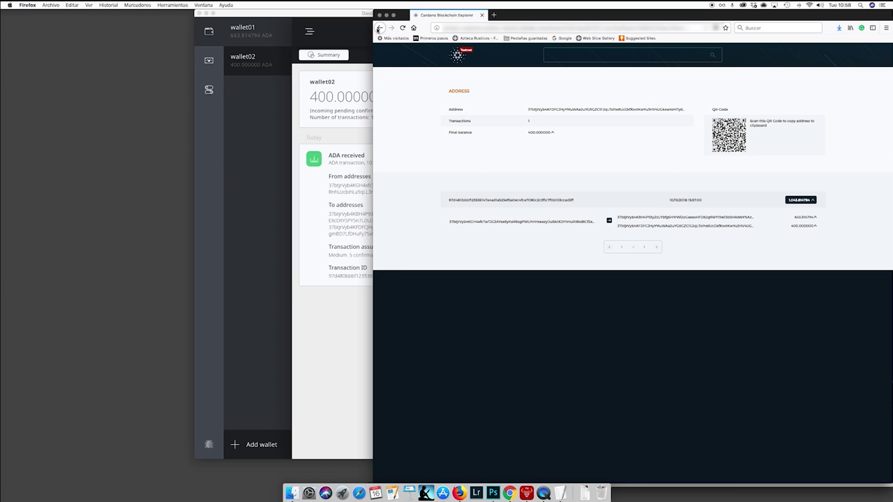
pyautogui.click(380, 28)
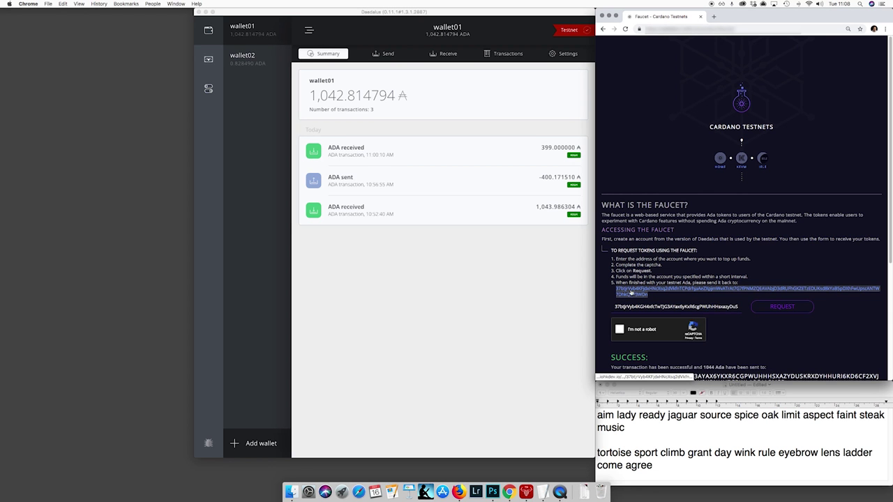
# Copy the faucet's return address from the Cardano Testnet Faucet page.
pyautogui.rightClick(632, 291)
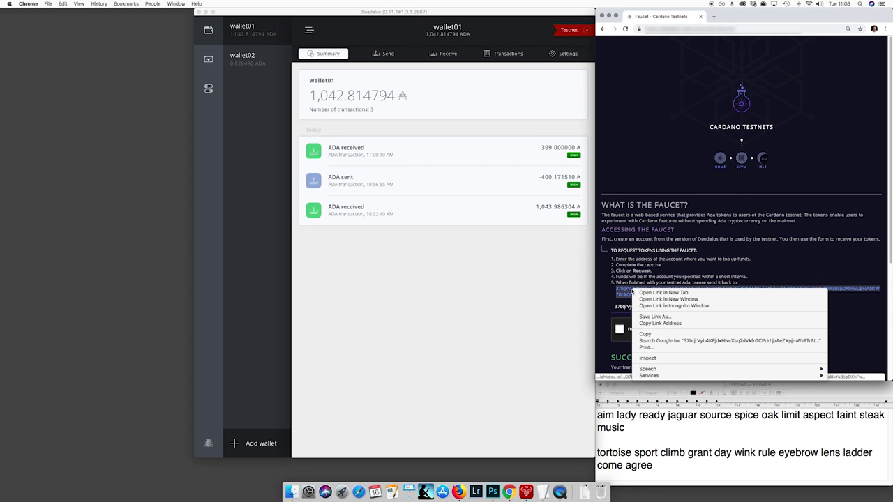
pyautogui.click(649, 334)
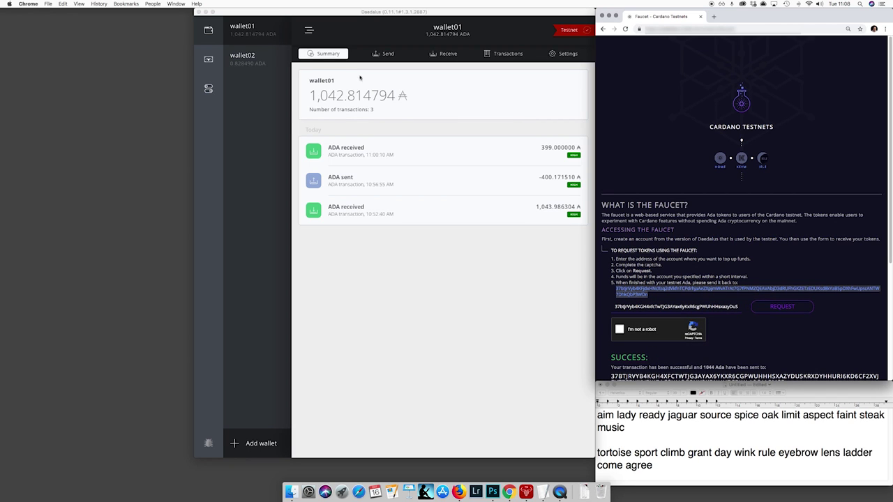
pyautogui.click(384, 57)
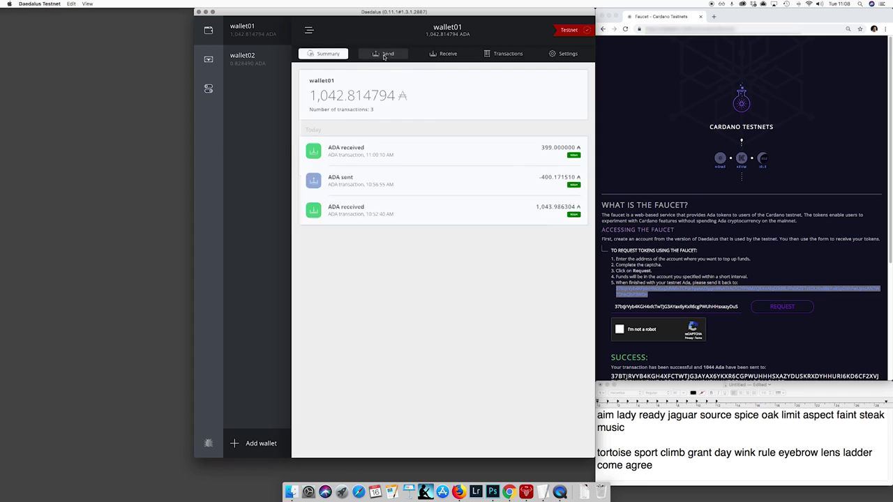
# Fill wallet01's Send form with the pasted faucet address and an amount of 1,042.63 ADA.
pyautogui.click(384, 56)
pyautogui.click(379, 96)
pyautogui.rightClick(381, 99)
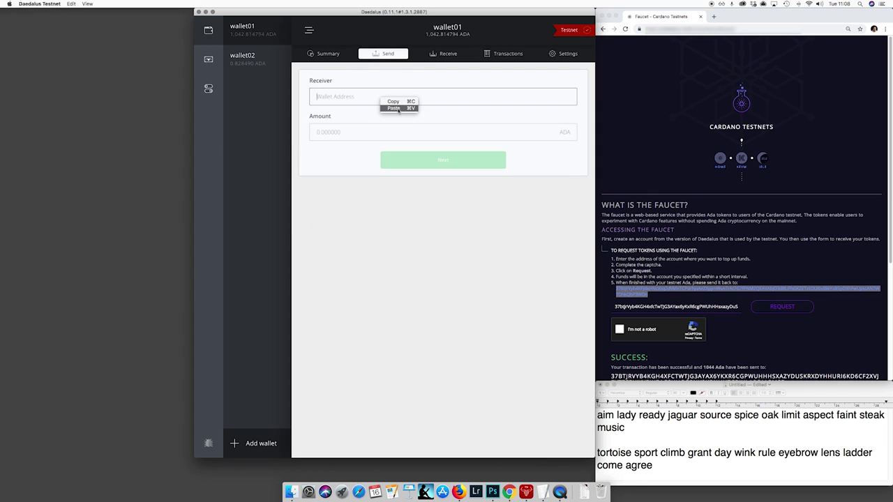
pyautogui.click(399, 109)
pyautogui.click(396, 134)
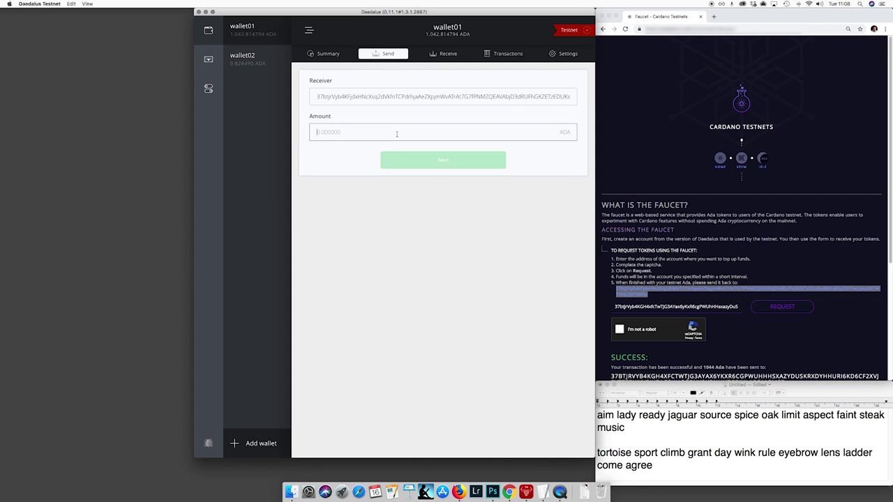
pyautogui.write('1,0')
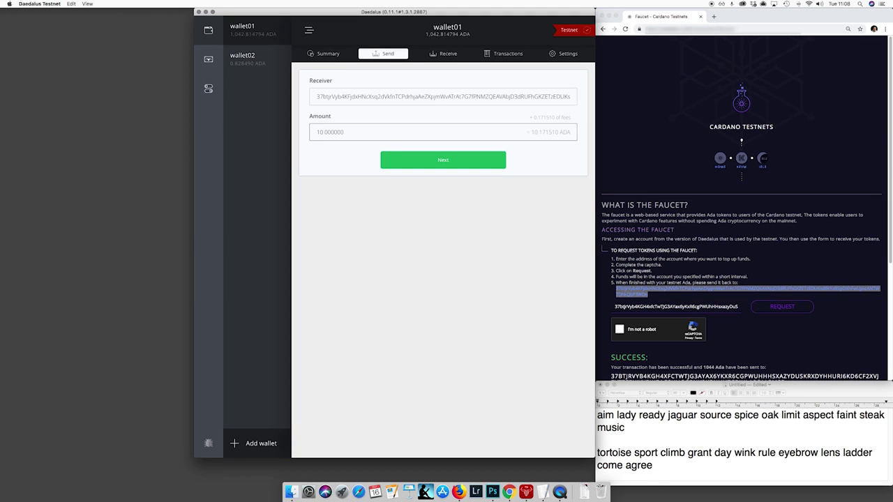
pyautogui.write('42.63')
# Confirm the transfer with the spending password and send the ADA back to the faucet.
pyautogui.click(447, 160)
pyautogui.click(375, 276)
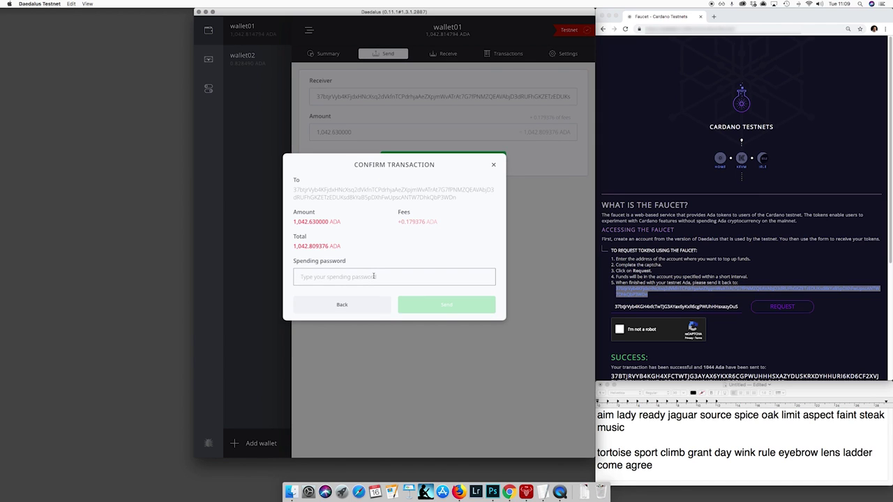
pyautogui.write('••••••')
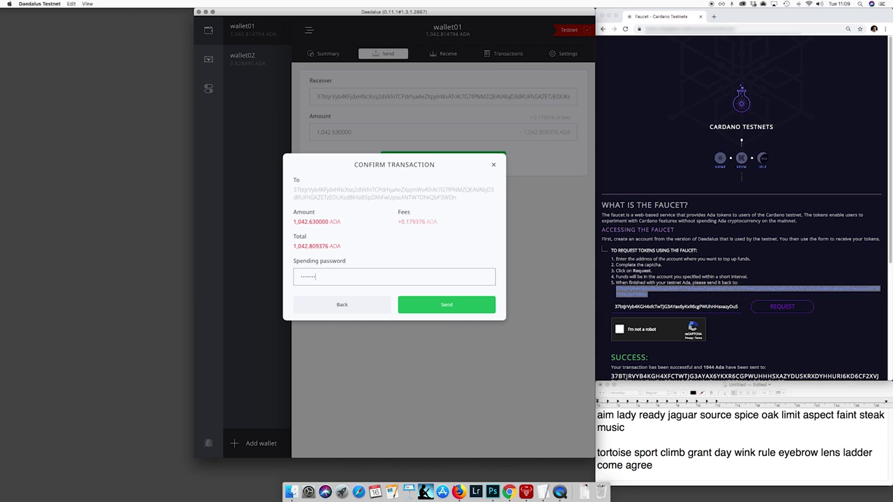
pyautogui.click(449, 307)
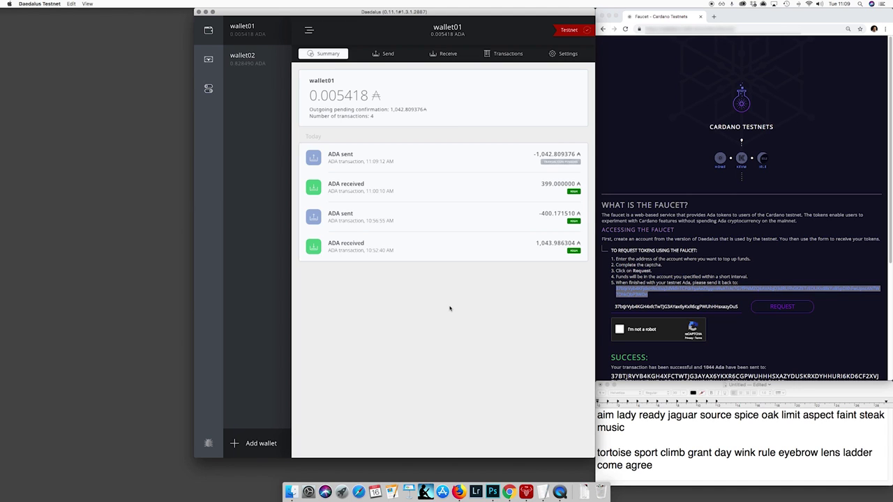
# Expand wallet01's latest 1,042.809376 ADA sent transaction to reveal its addresses and transaction ID.
pyautogui.click(522, 162)
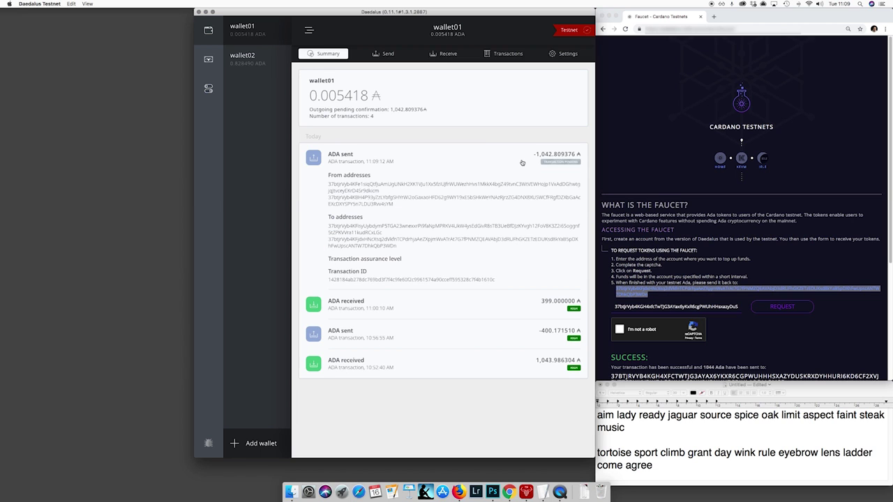